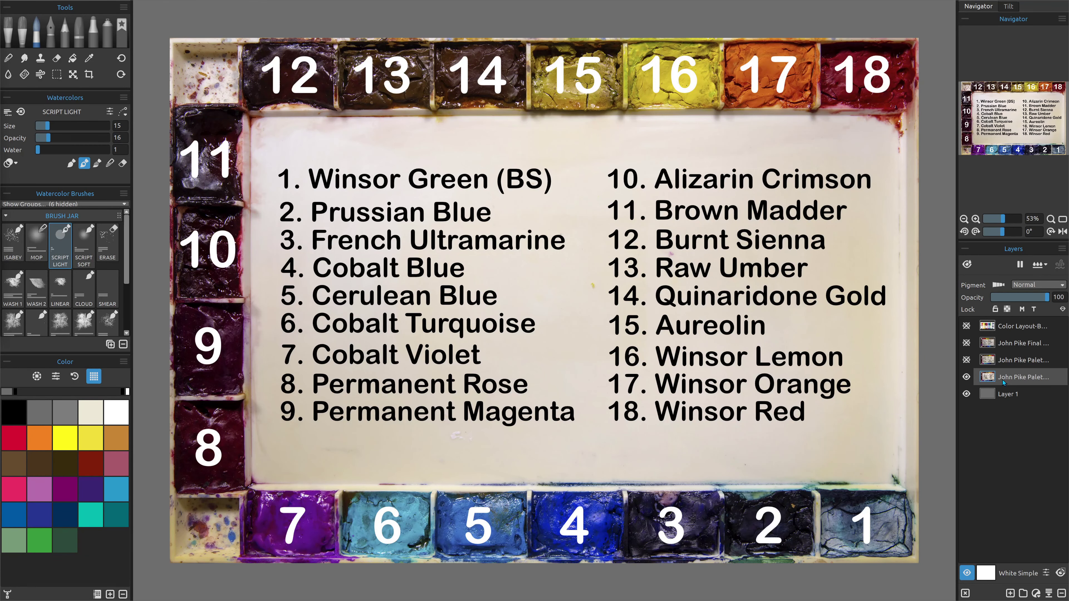
pyautogui.click(966, 377)
pyautogui.click(966, 360)
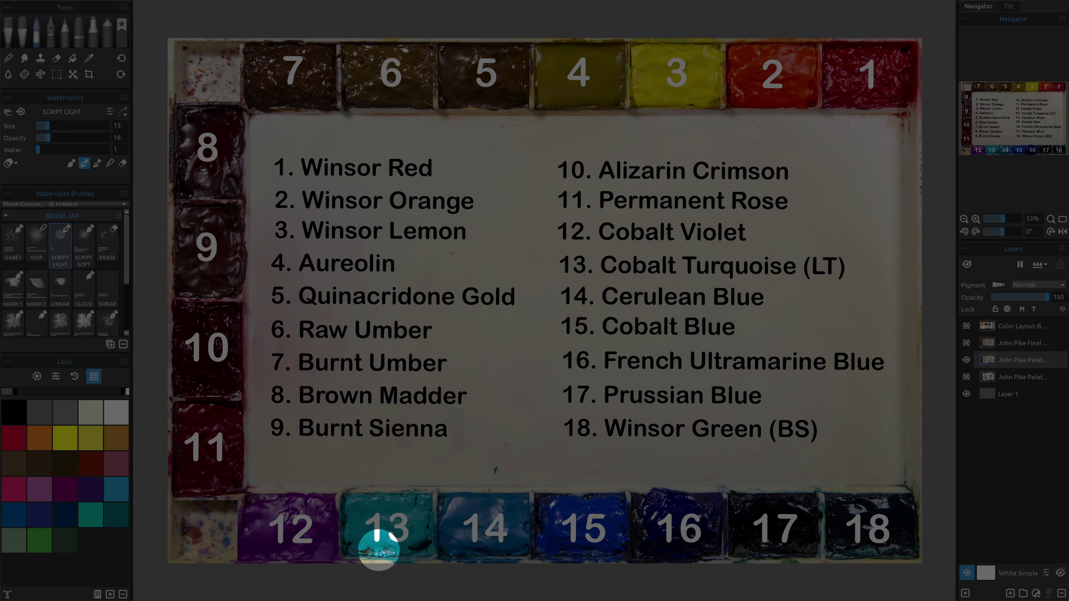
pyautogui.click(91, 490)
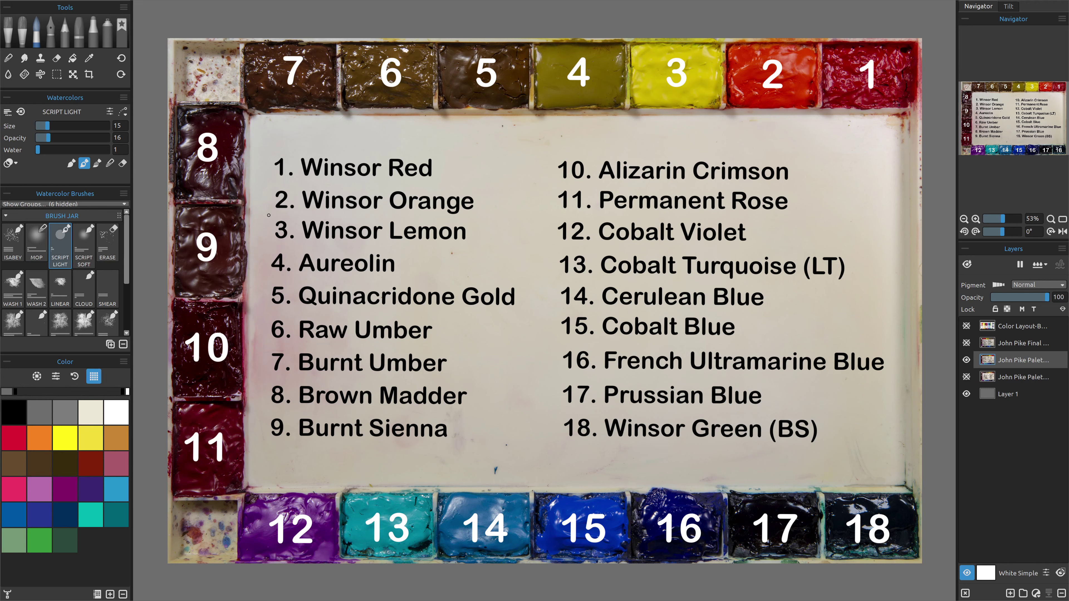
# Step: Hide the second palette photo and show the final palette layer with its 18 numbered wells
pyautogui.click(966, 360)
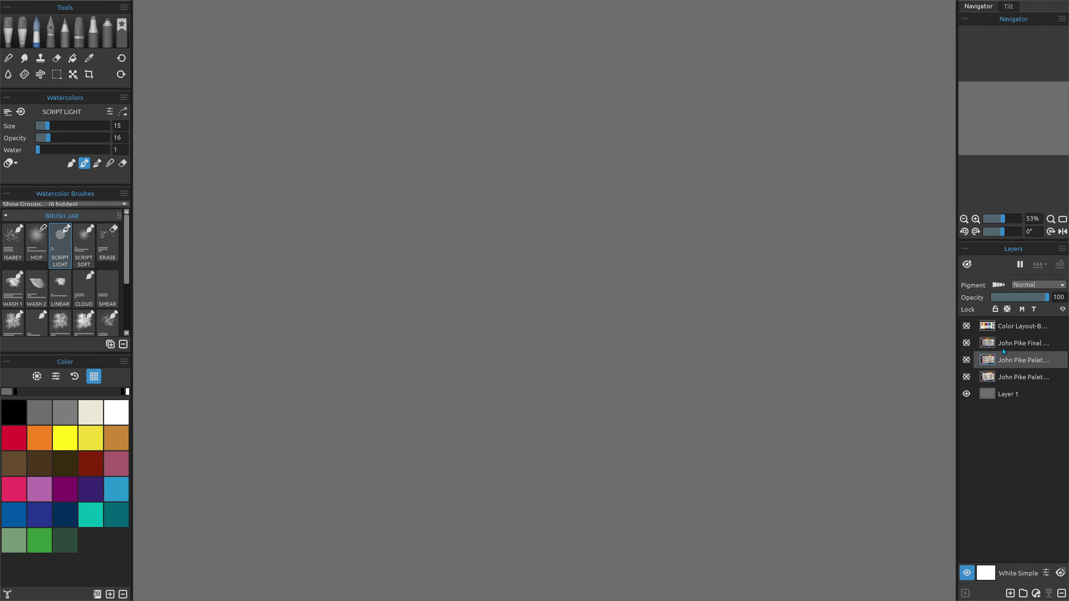
pyautogui.click(1009, 343)
pyautogui.click(966, 342)
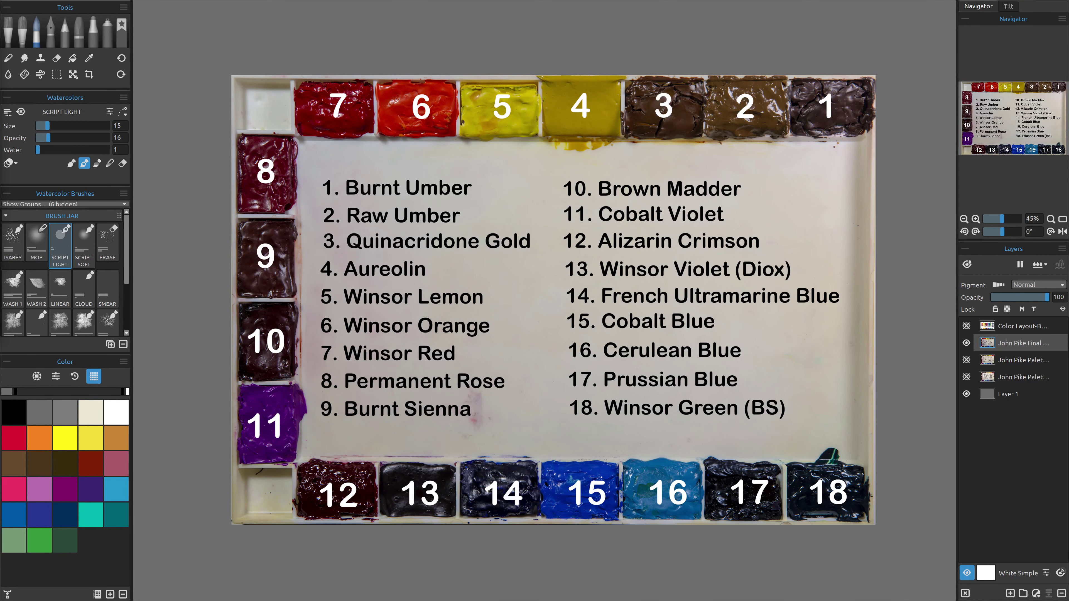
# Step: Swap the final palette photo for the Color Layout chart layer, then pick black and grey as the paint colour
pyautogui.click(966, 344)
pyautogui.click(1015, 327)
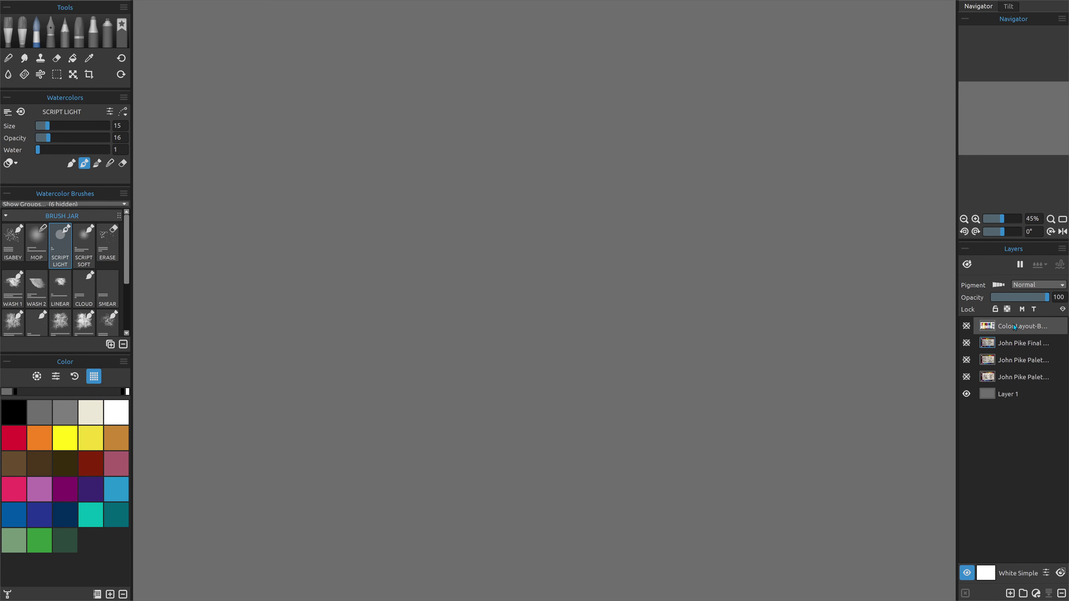
pyautogui.click(966, 327)
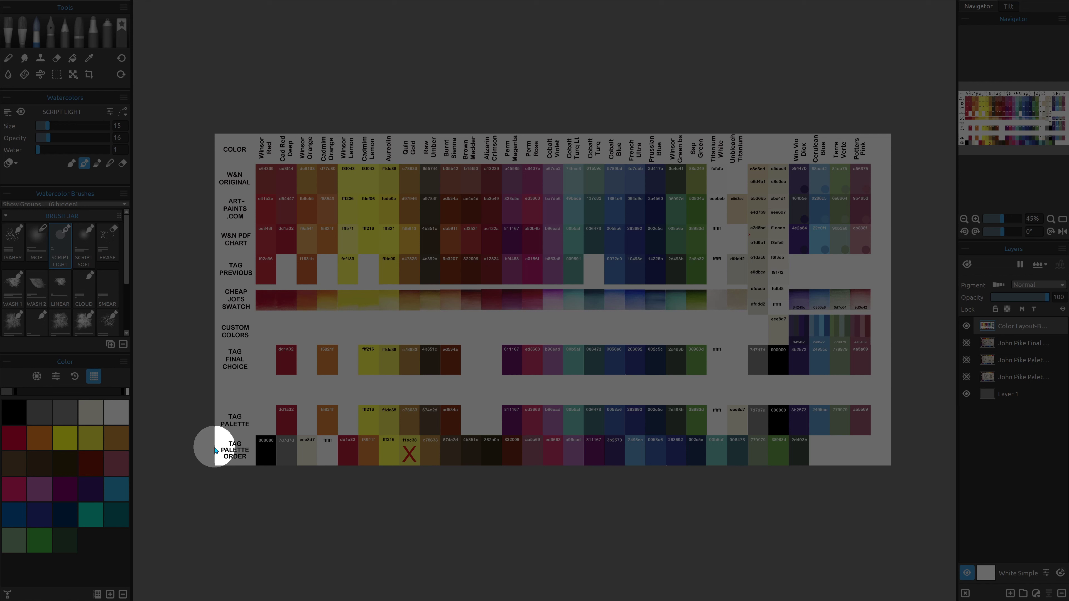
pyautogui.click(20, 411)
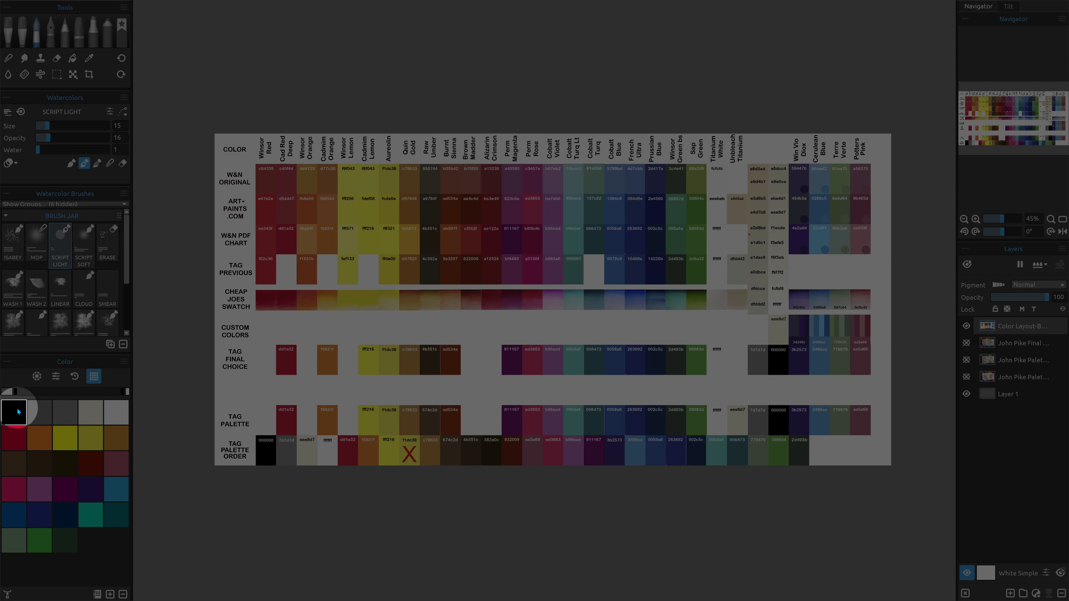
pyautogui.click(38, 413)
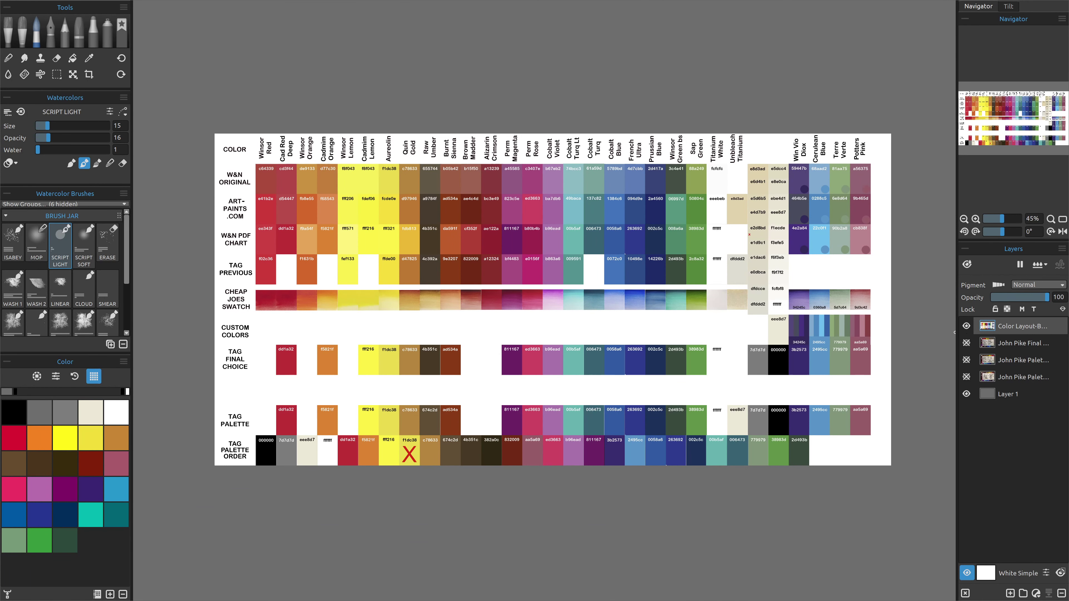
pyautogui.click(966, 326)
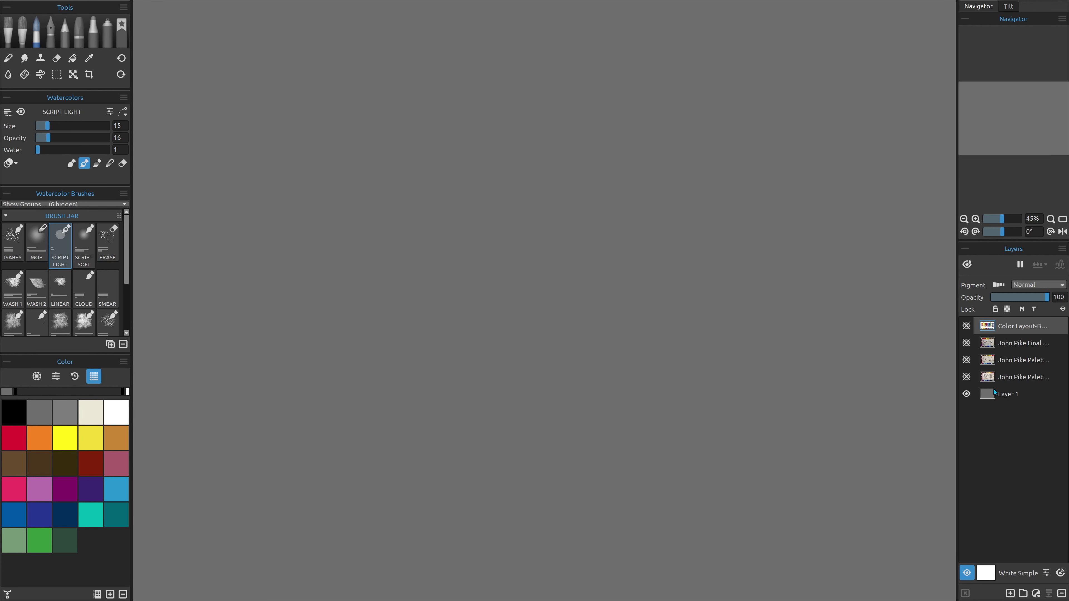
pyautogui.click(966, 394)
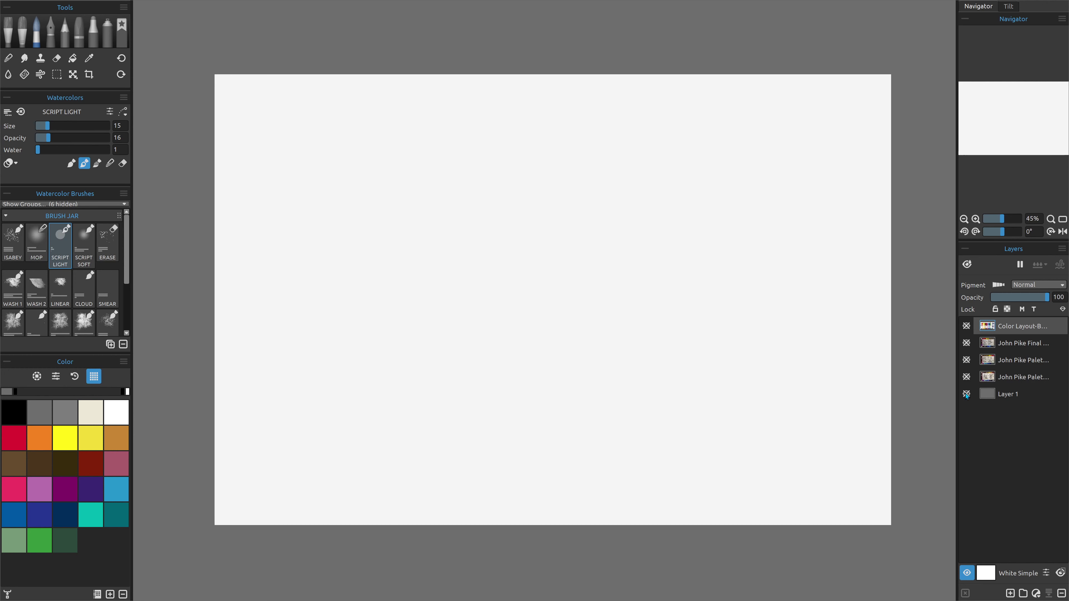
pyautogui.click(966, 395)
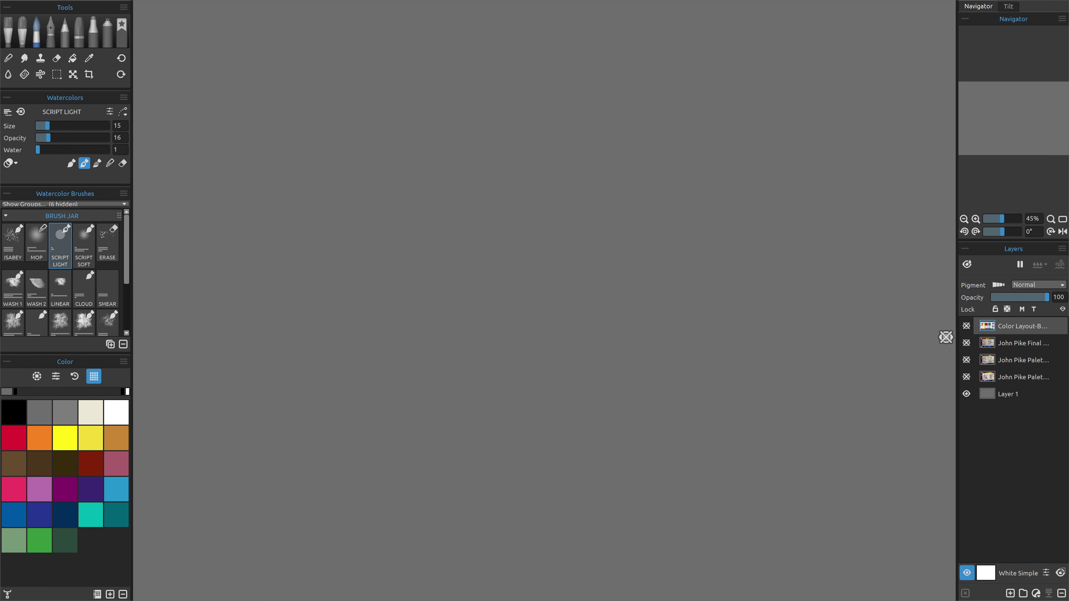
pyautogui.click(966, 326)
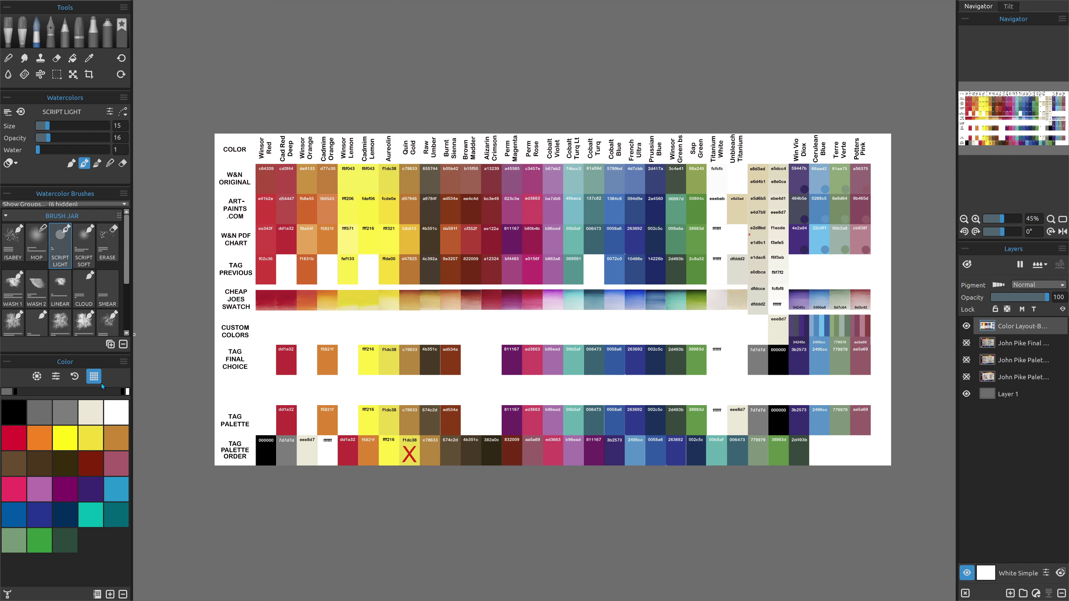
pyautogui.click(58, 418)
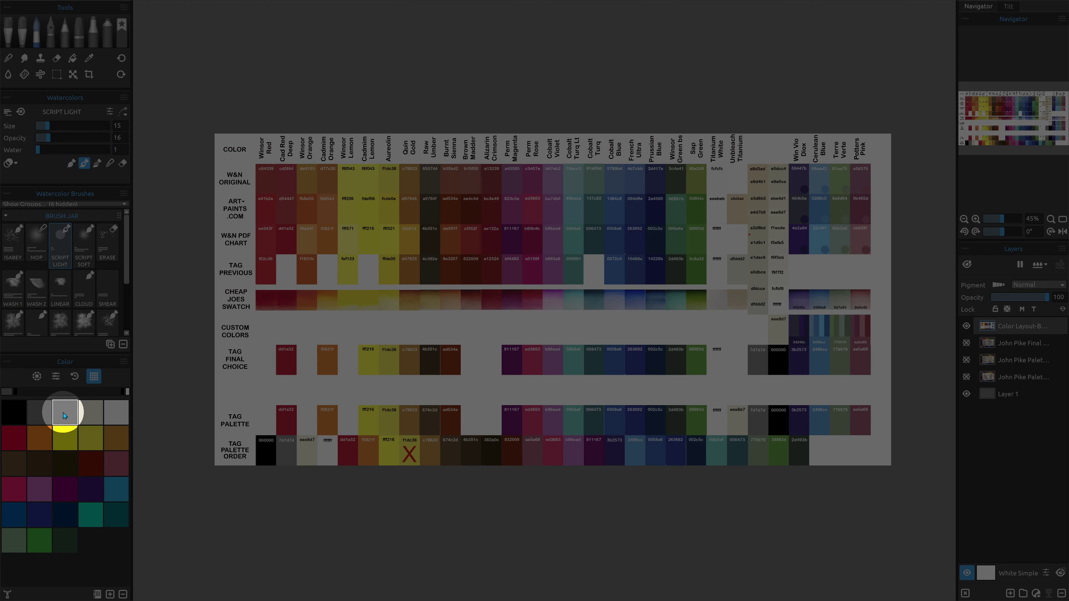
pyautogui.click(91, 414)
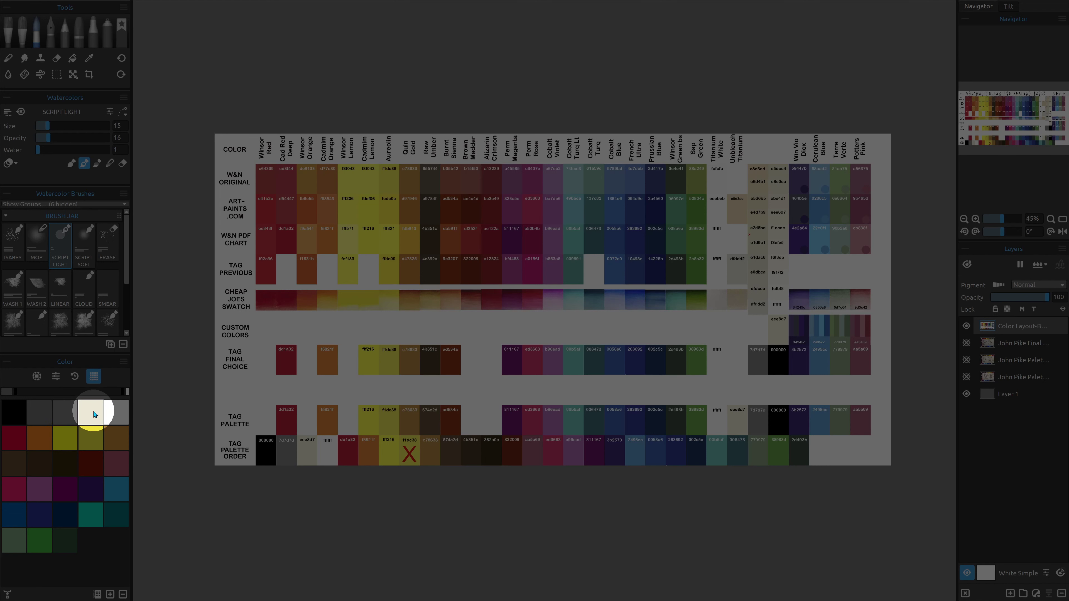
pyautogui.click(115, 413)
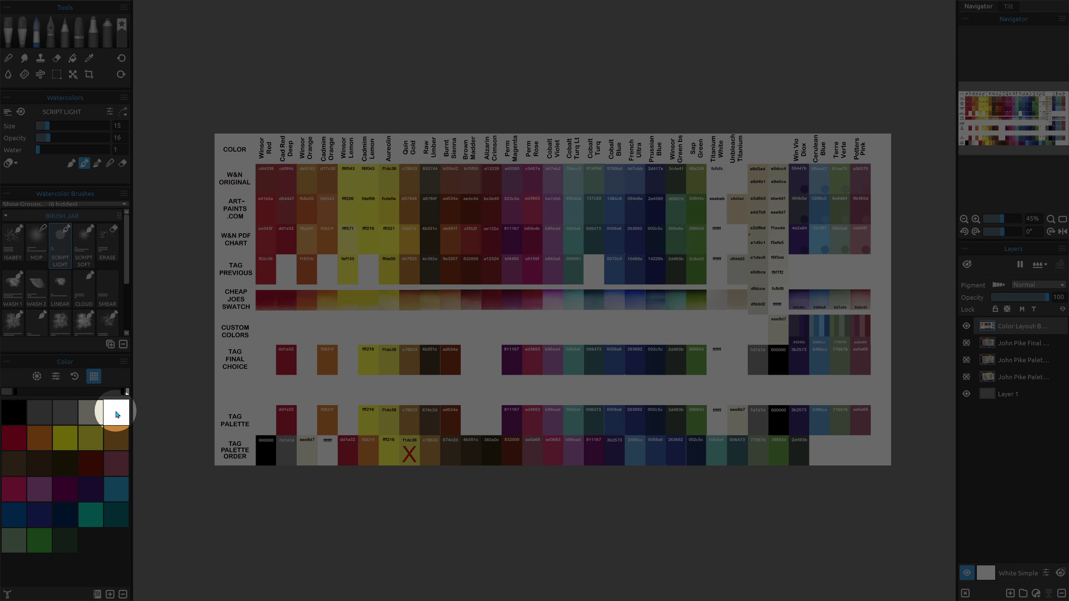
pyautogui.click(13, 440)
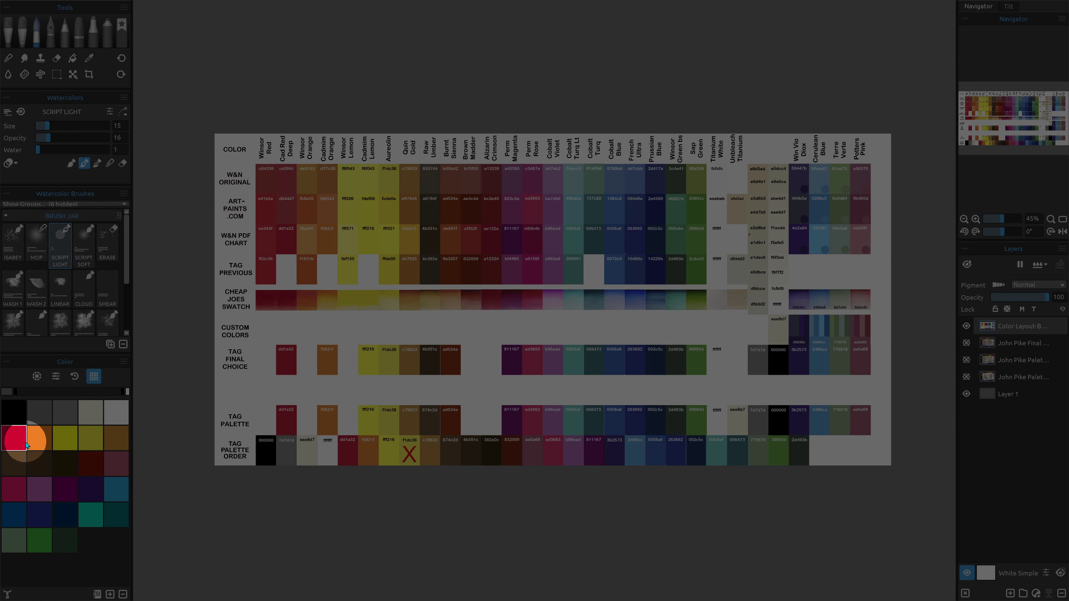
pyautogui.click(40, 441)
pyautogui.click(64, 441)
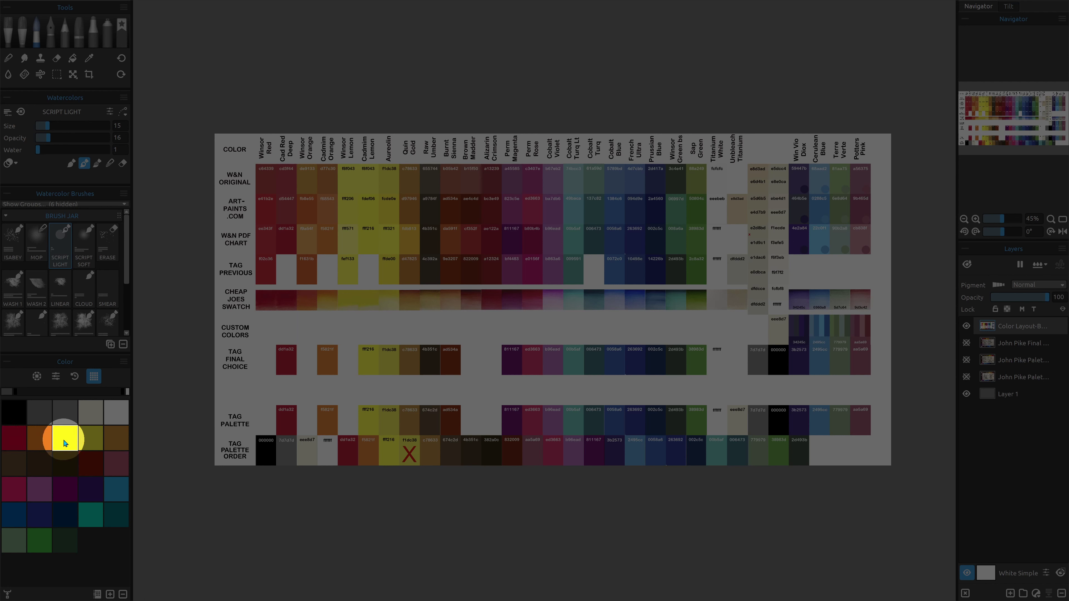
pyautogui.click(91, 444)
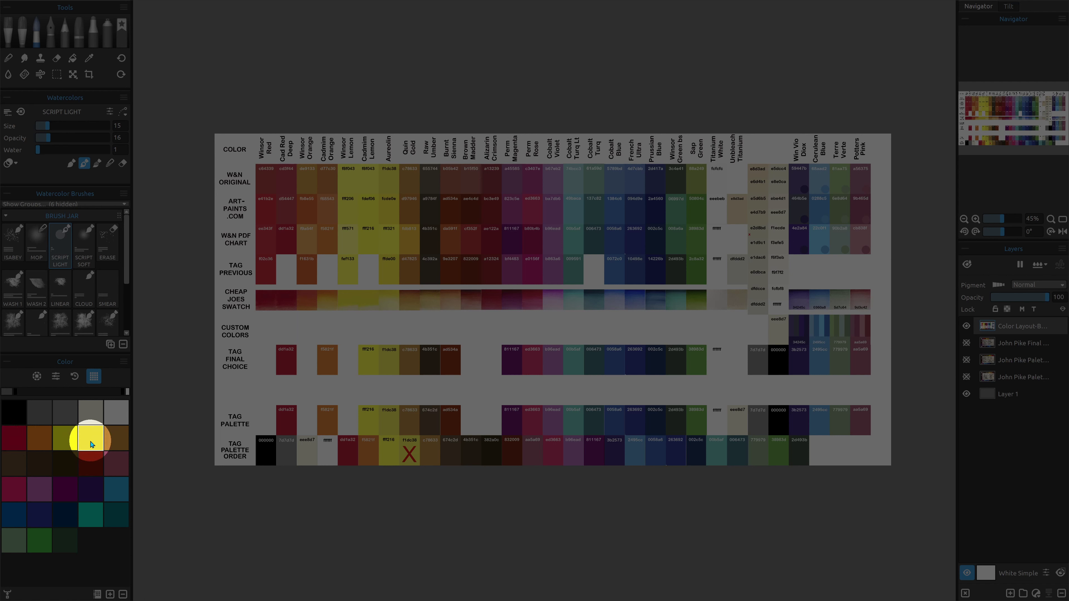
pyautogui.click(73, 442)
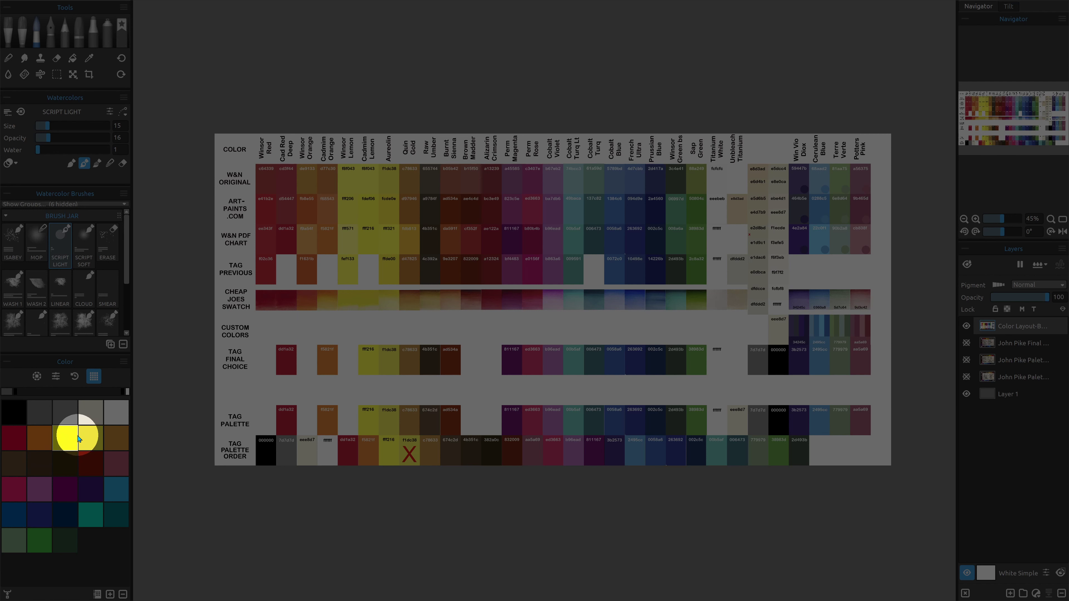
pyautogui.click(115, 441)
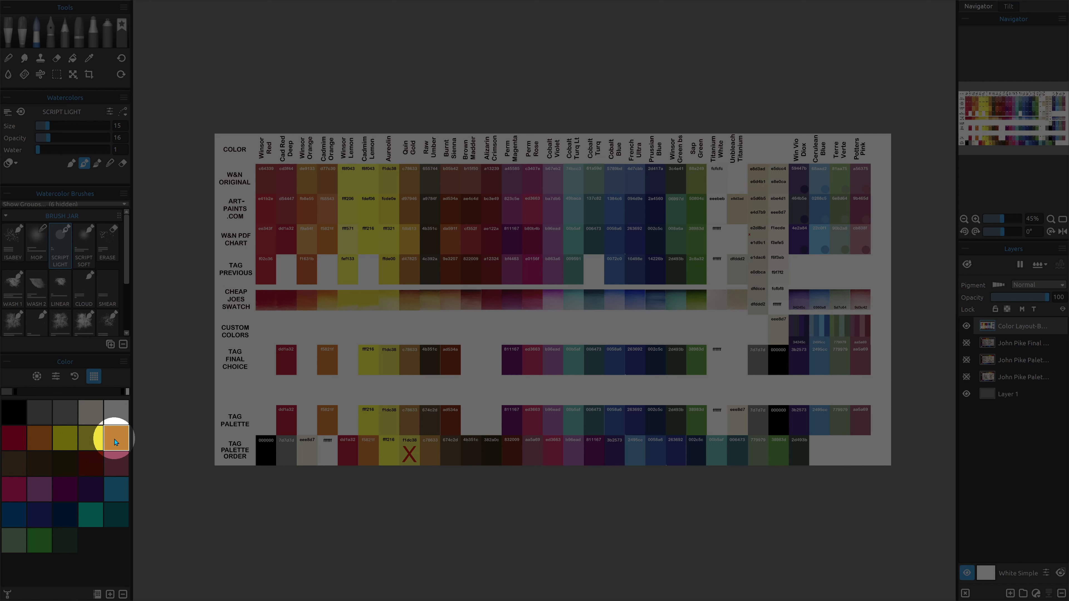
pyautogui.click(13, 463)
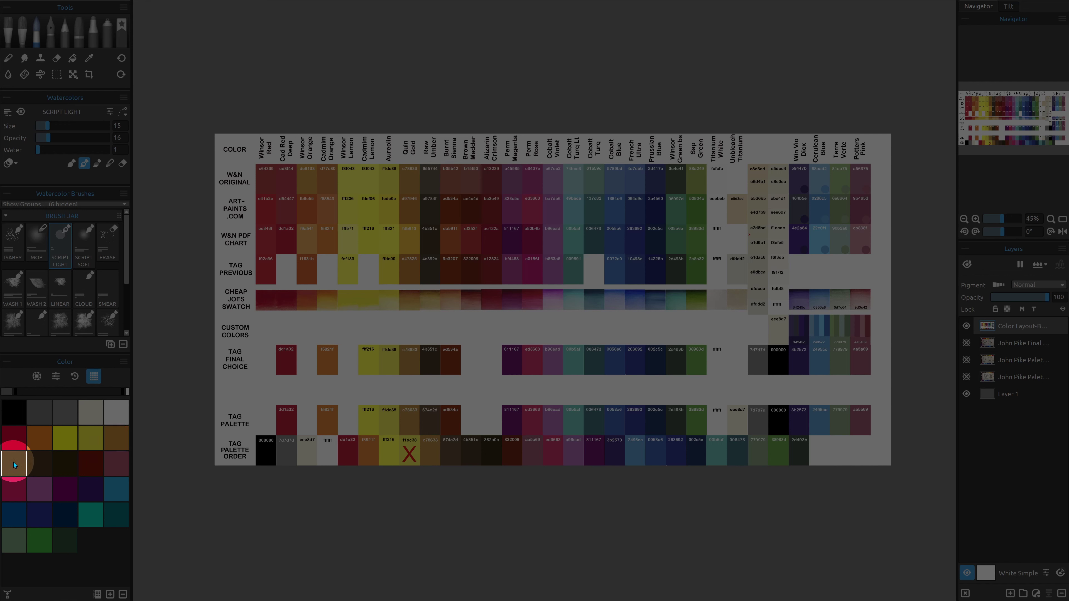
pyautogui.click(31, 468)
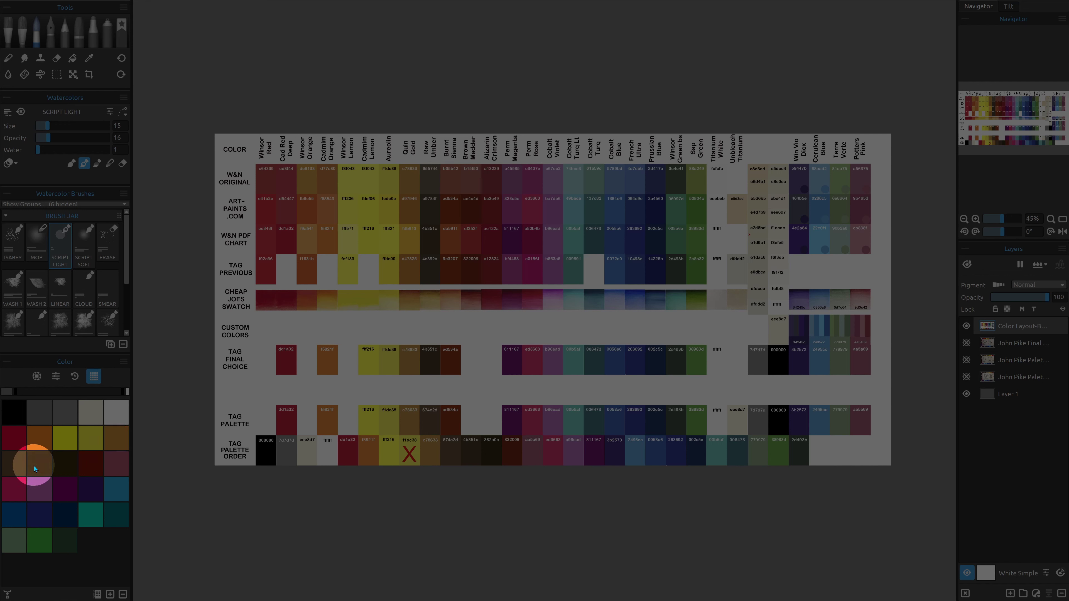
pyautogui.click(59, 461)
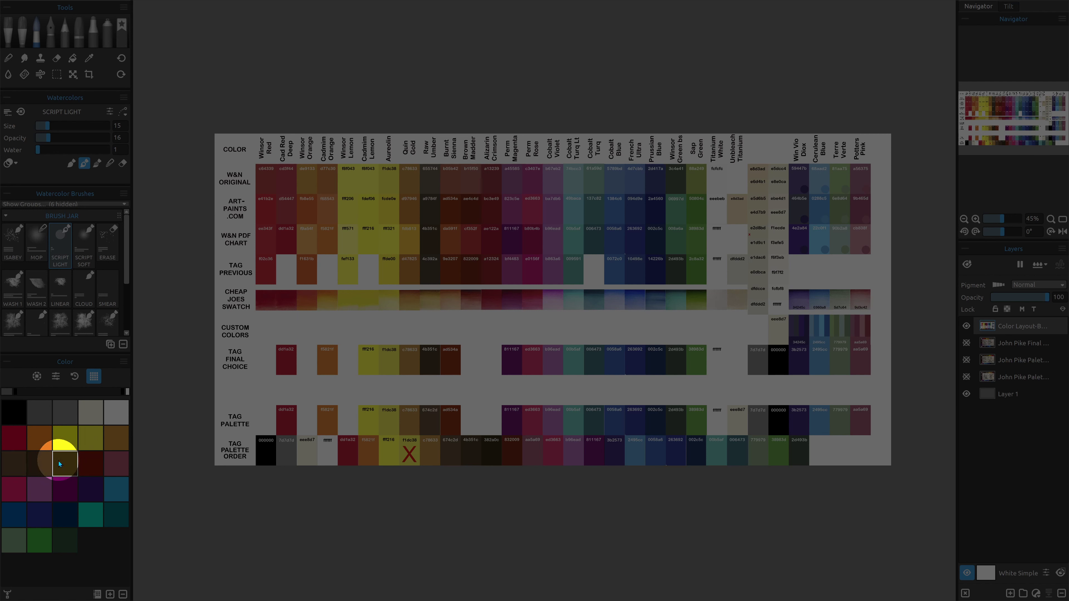
pyautogui.click(56, 464)
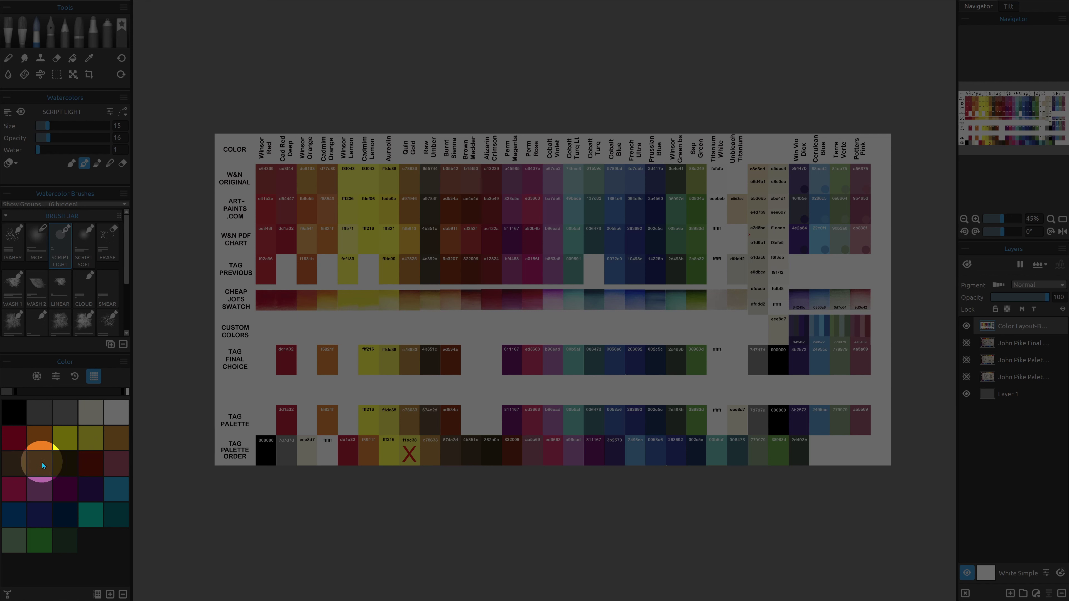
pyautogui.click(65, 461)
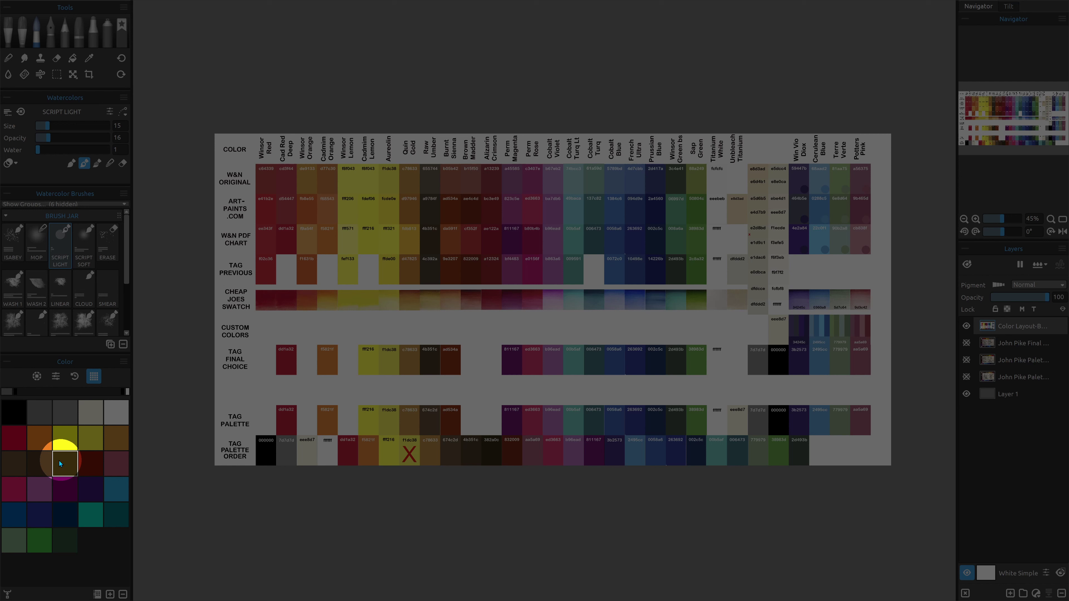
pyautogui.click(116, 463)
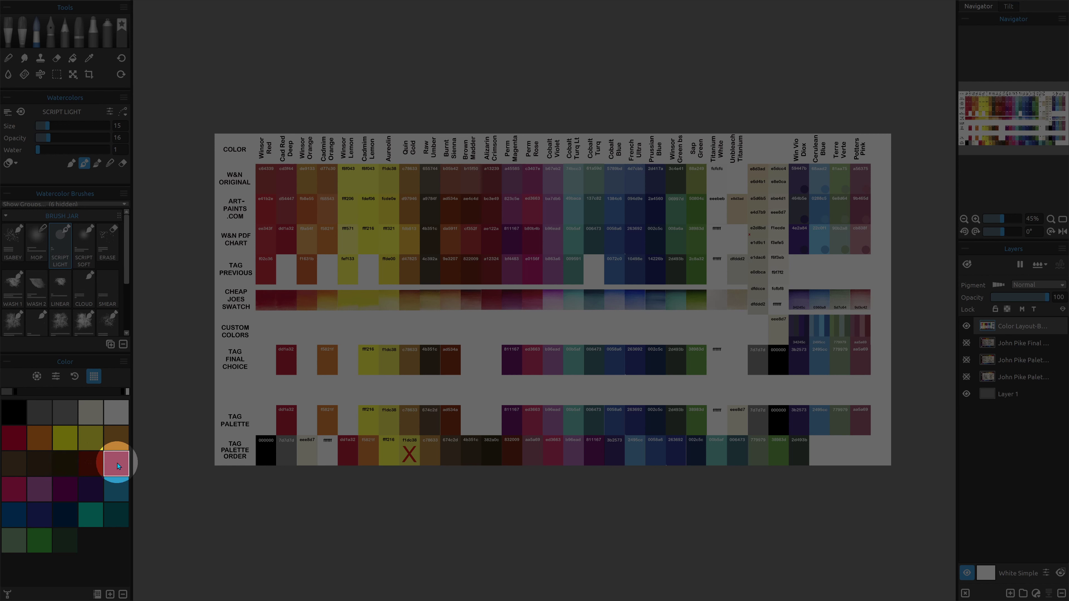
pyautogui.click(19, 492)
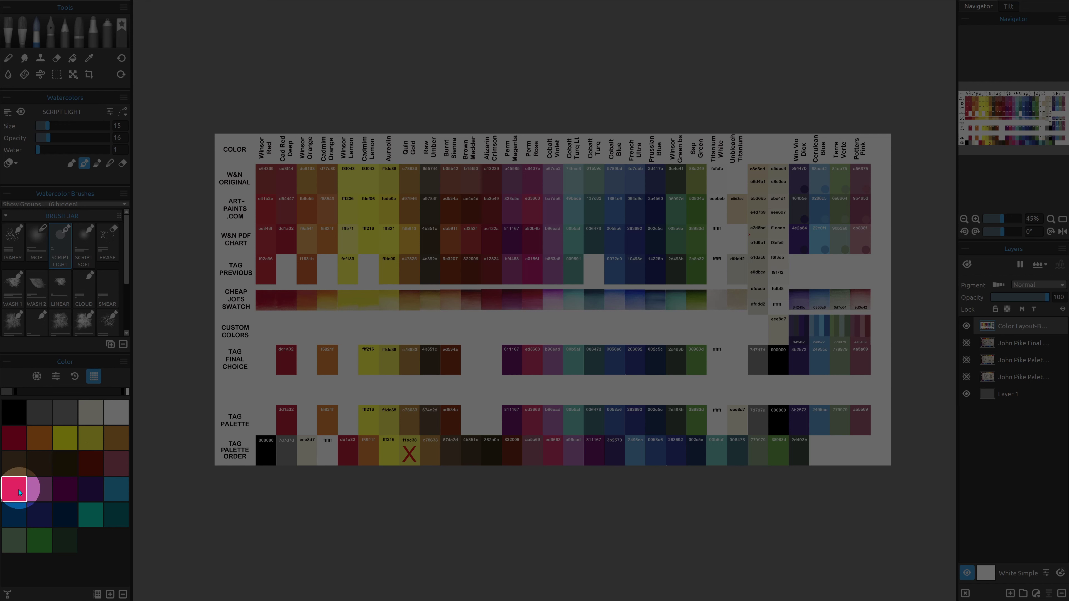
pyautogui.click(42, 491)
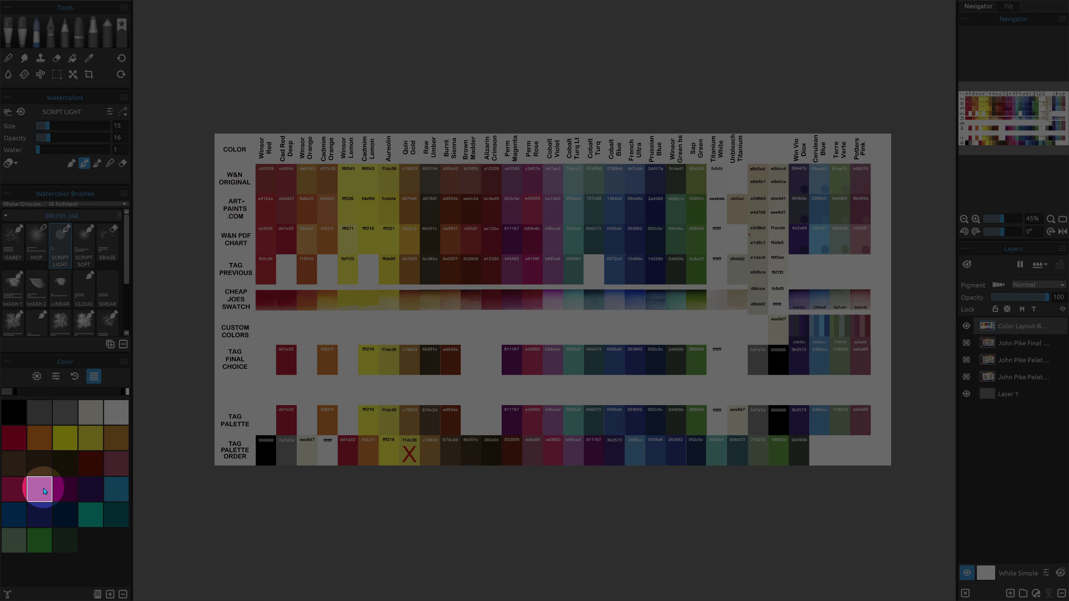
pyautogui.click(62, 491)
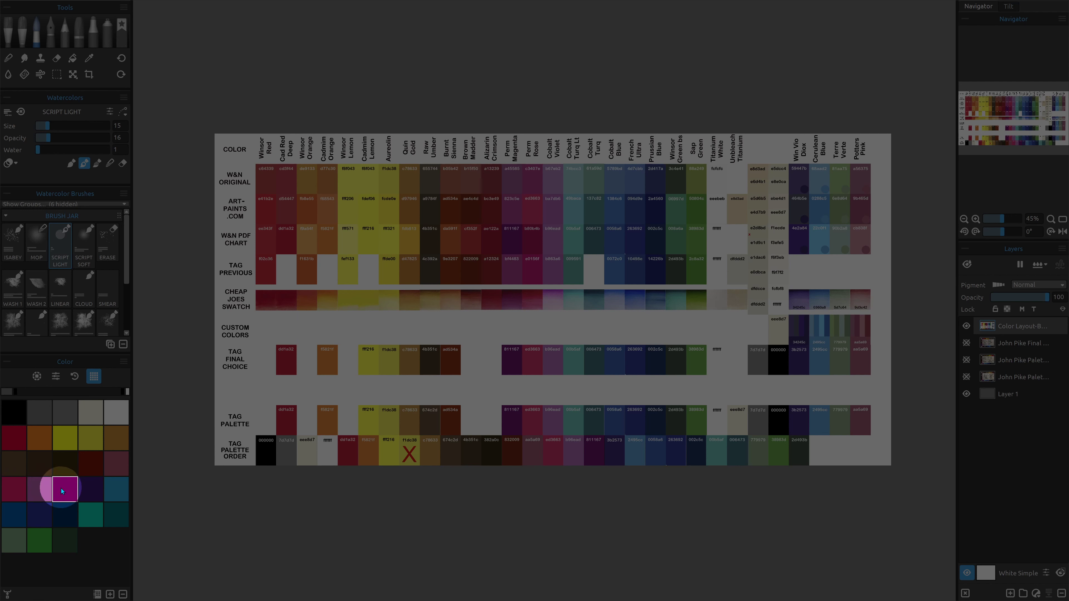
pyautogui.click(89, 489)
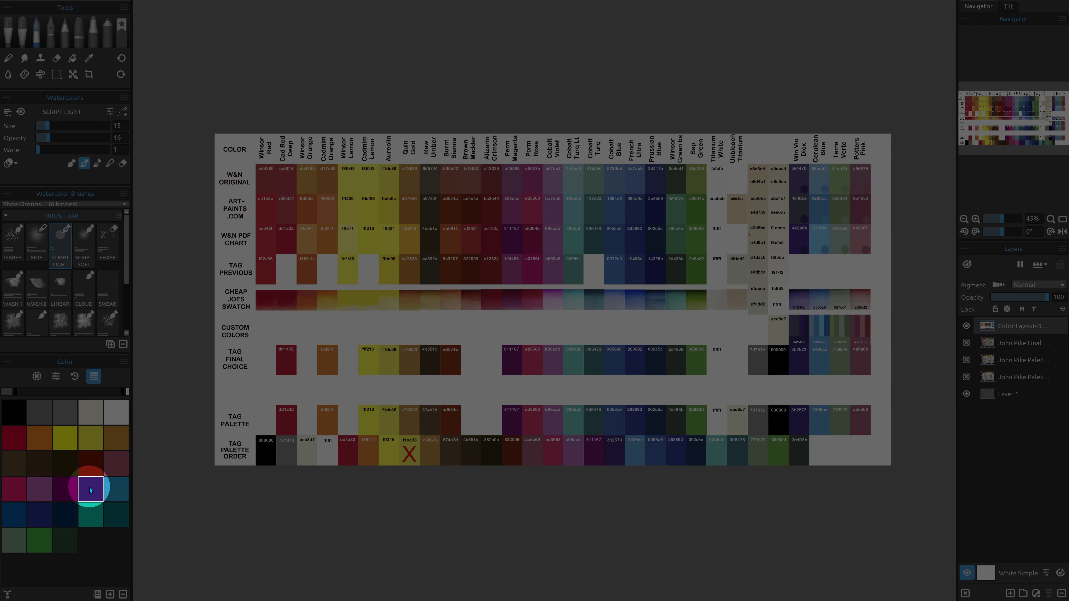
pyautogui.click(114, 491)
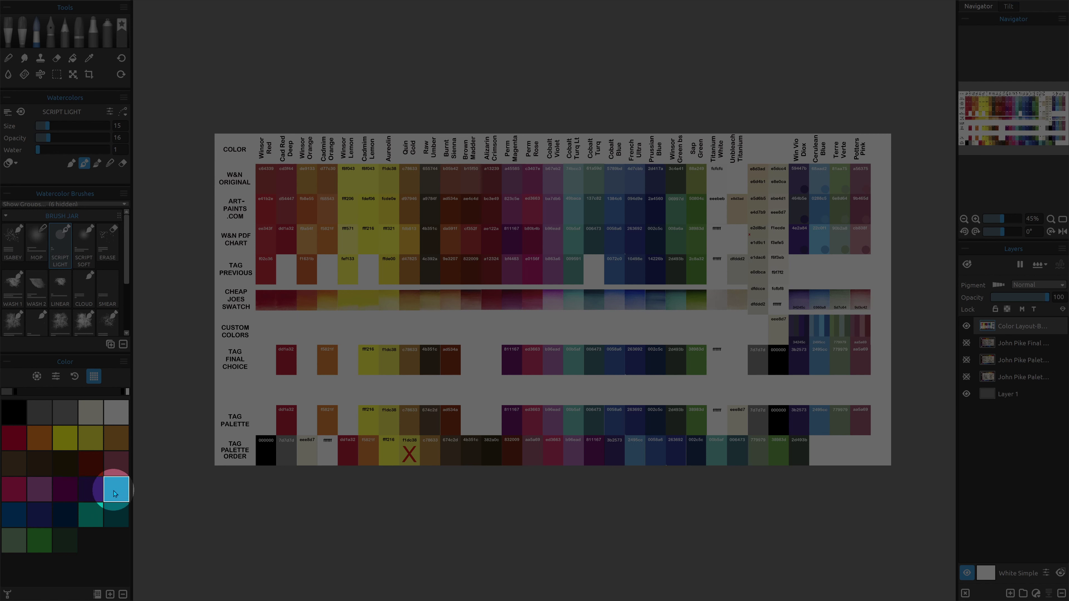
pyautogui.click(14, 518)
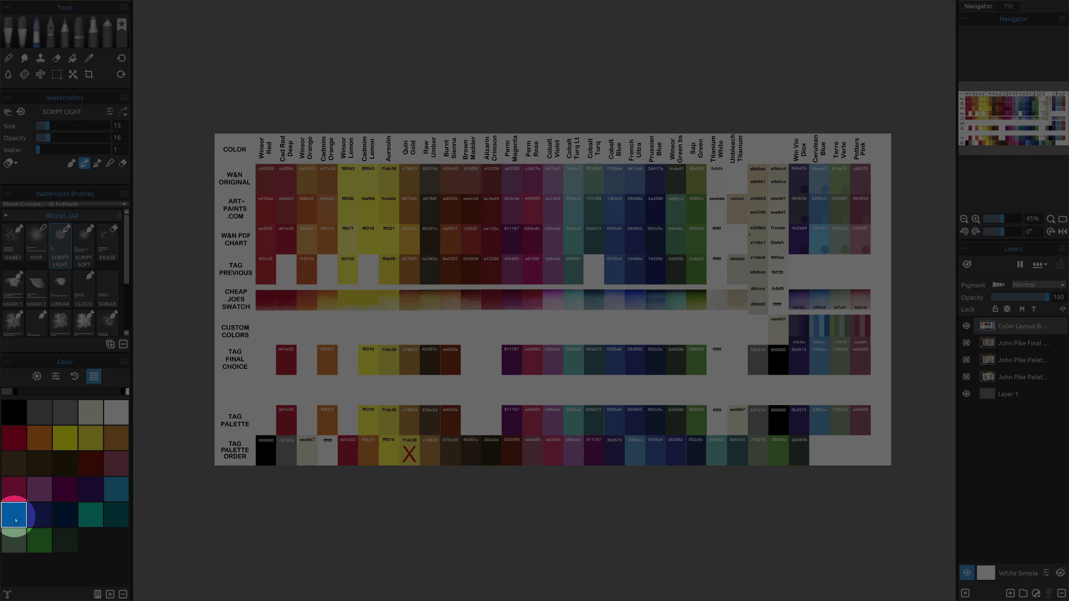
pyautogui.click(37, 518)
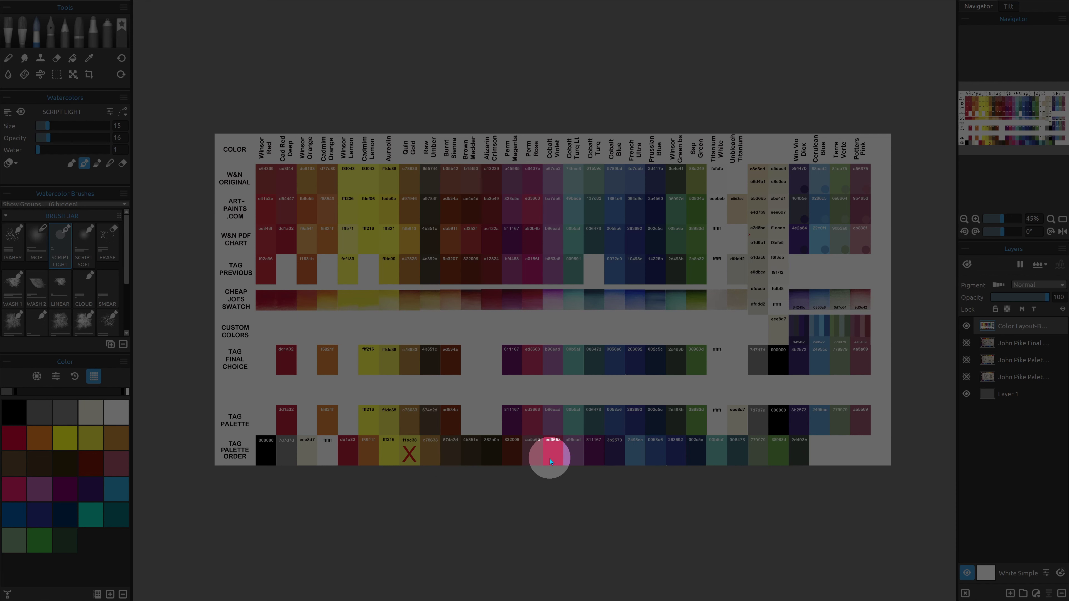
# Step: Hide the Color Layout-B chart layer and Layer 1
pyautogui.click(966, 326)
pyautogui.click(966, 394)
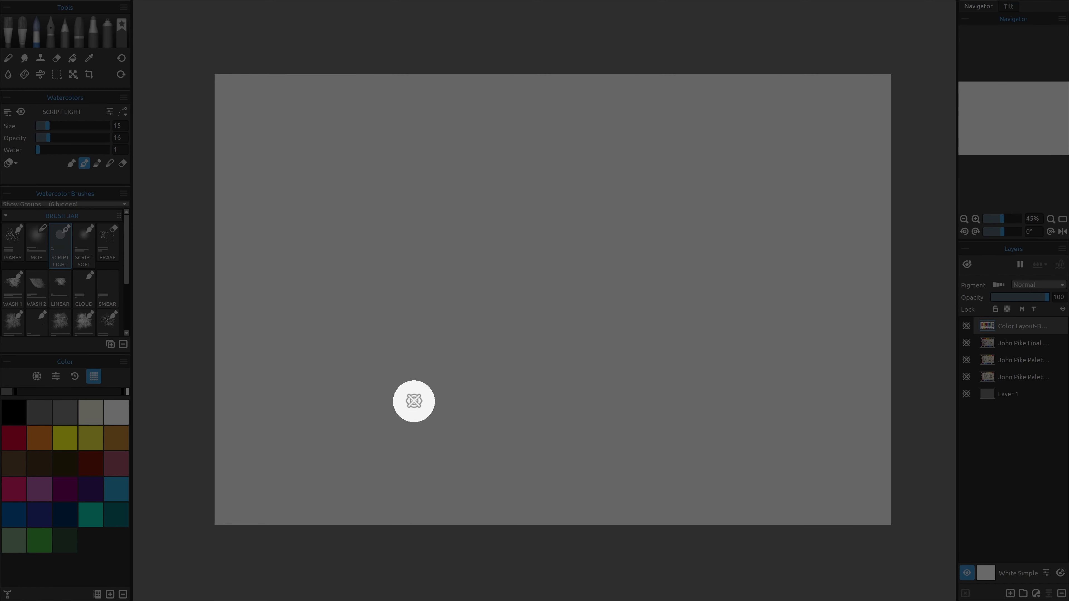